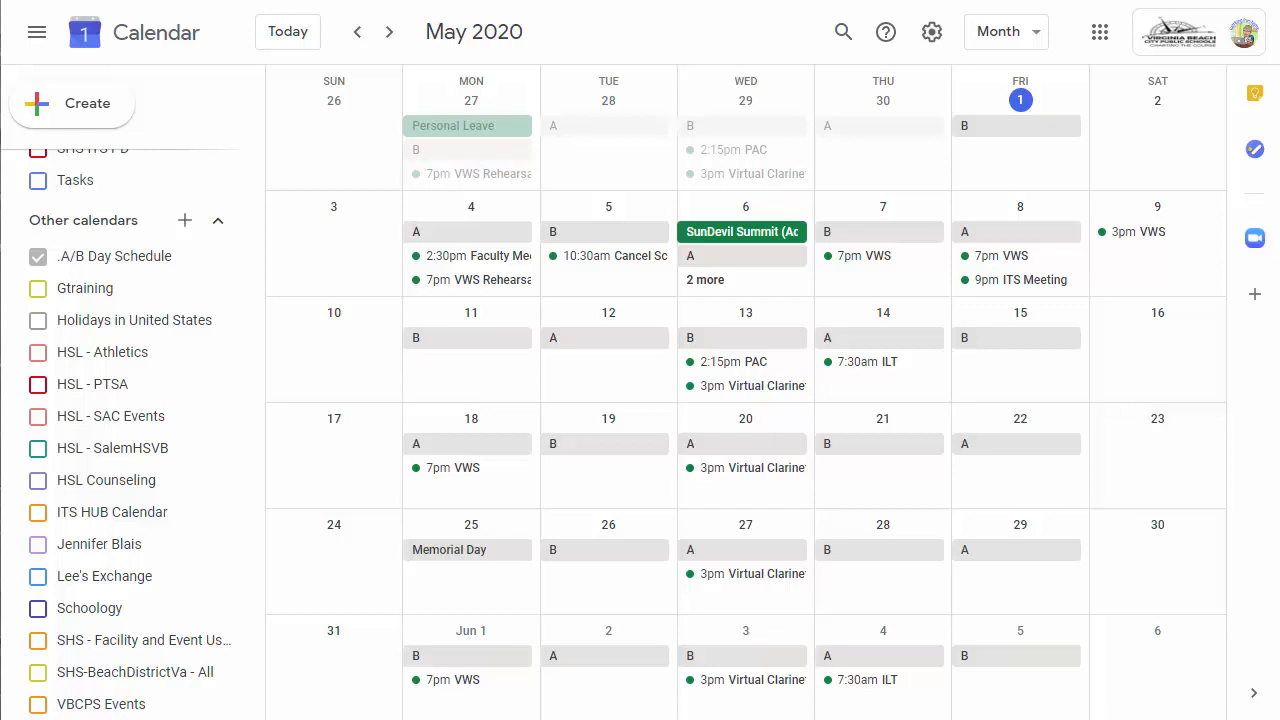
Step: Switch the calendar from month view to week view
{"action": "left_click", "coordinate": [452, 394]}
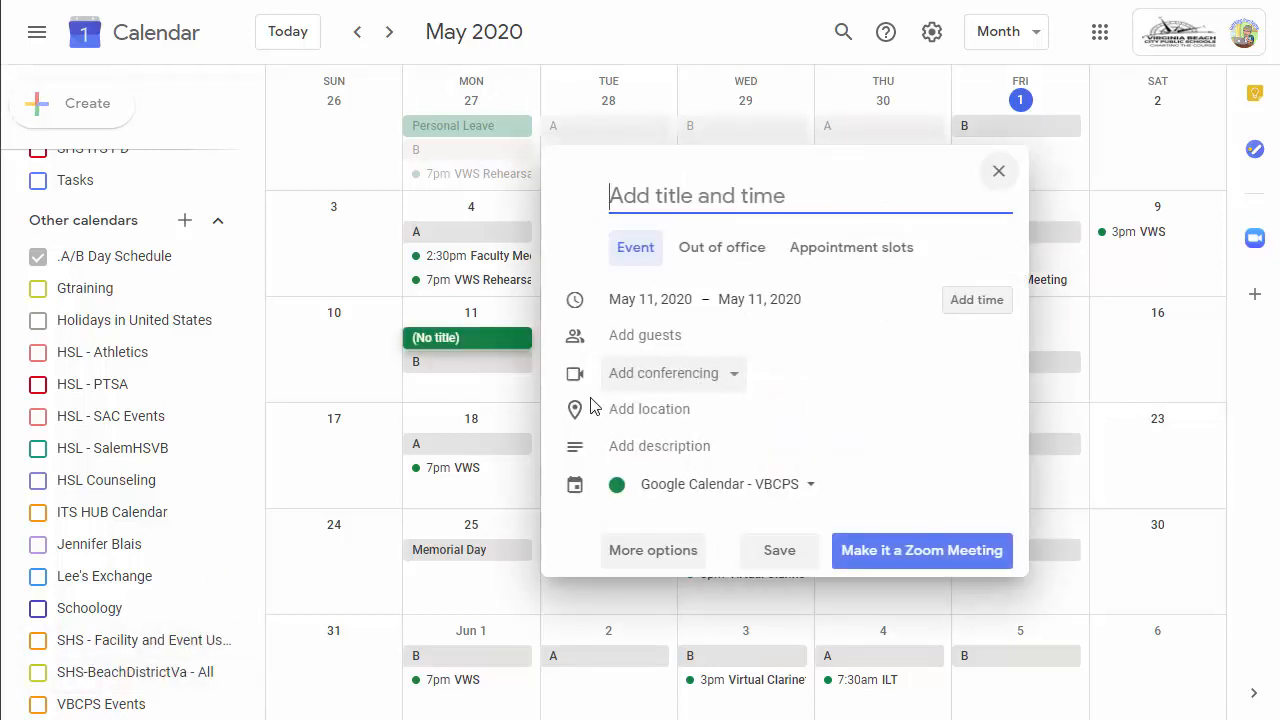
{"action": "left_click", "coordinate": [998, 171]}
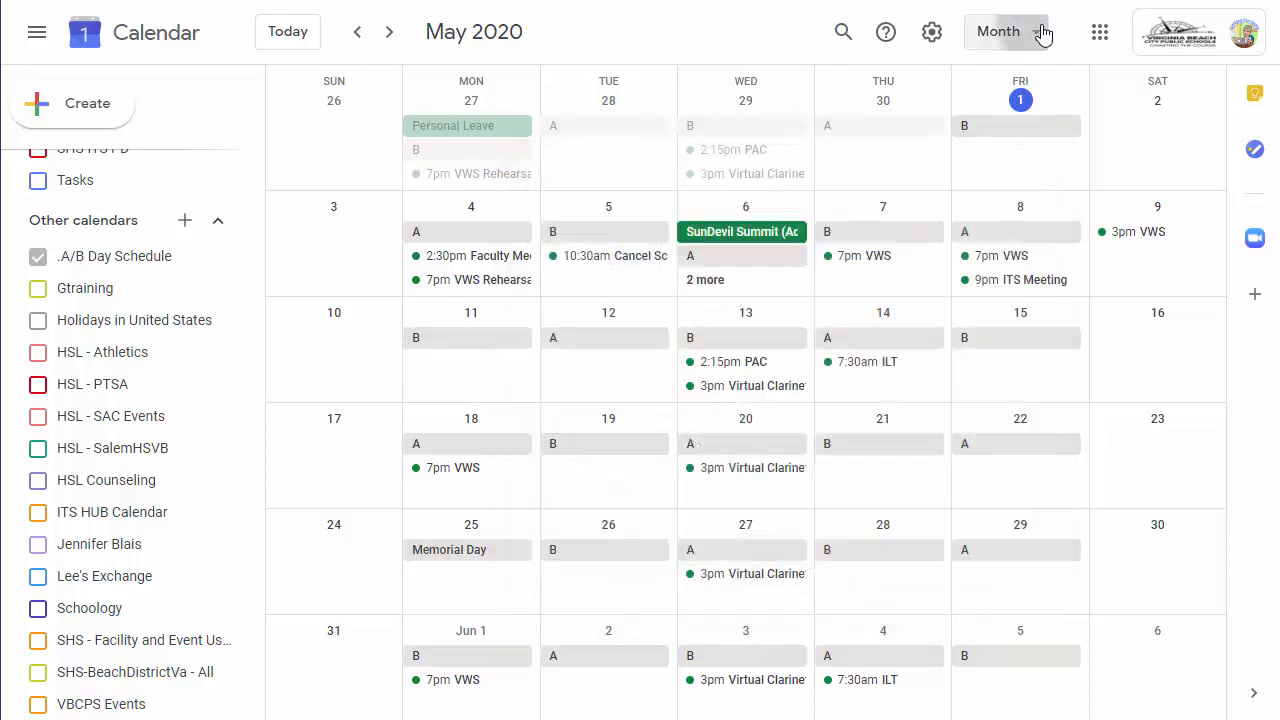
{"action": "left_click", "coordinate": [1041, 33]}
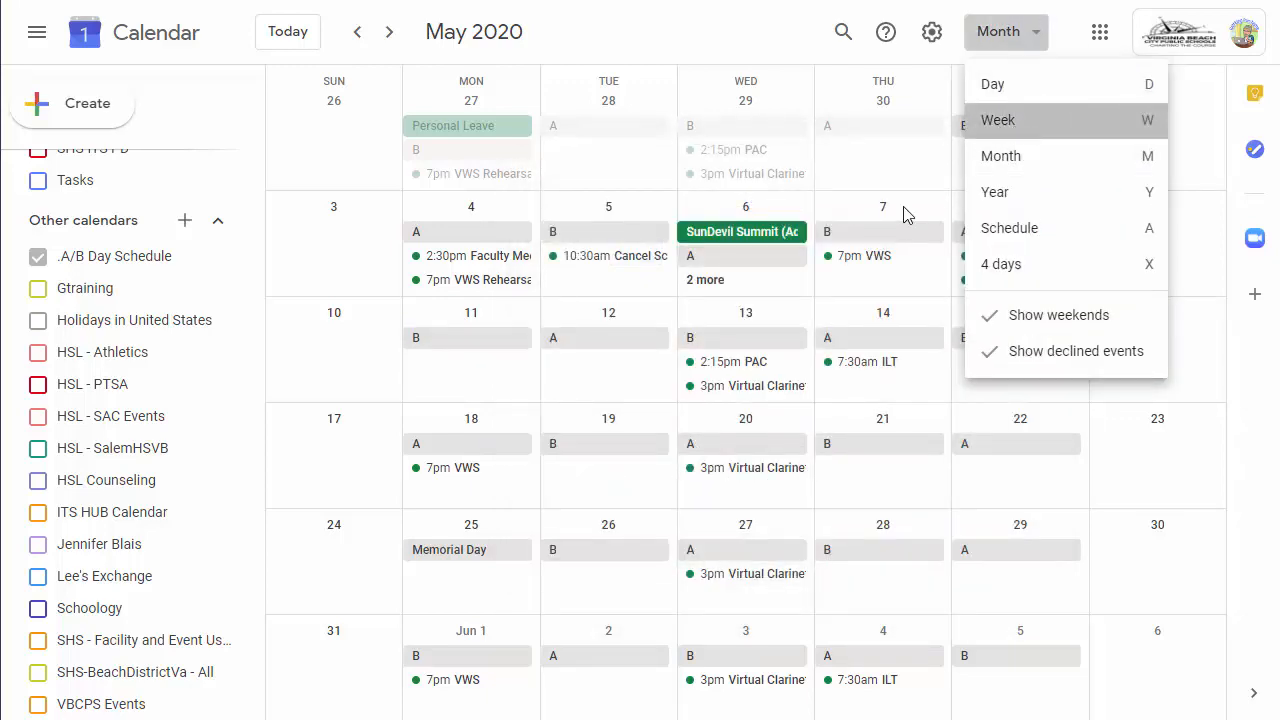
{"action": "key", "text": "w"}
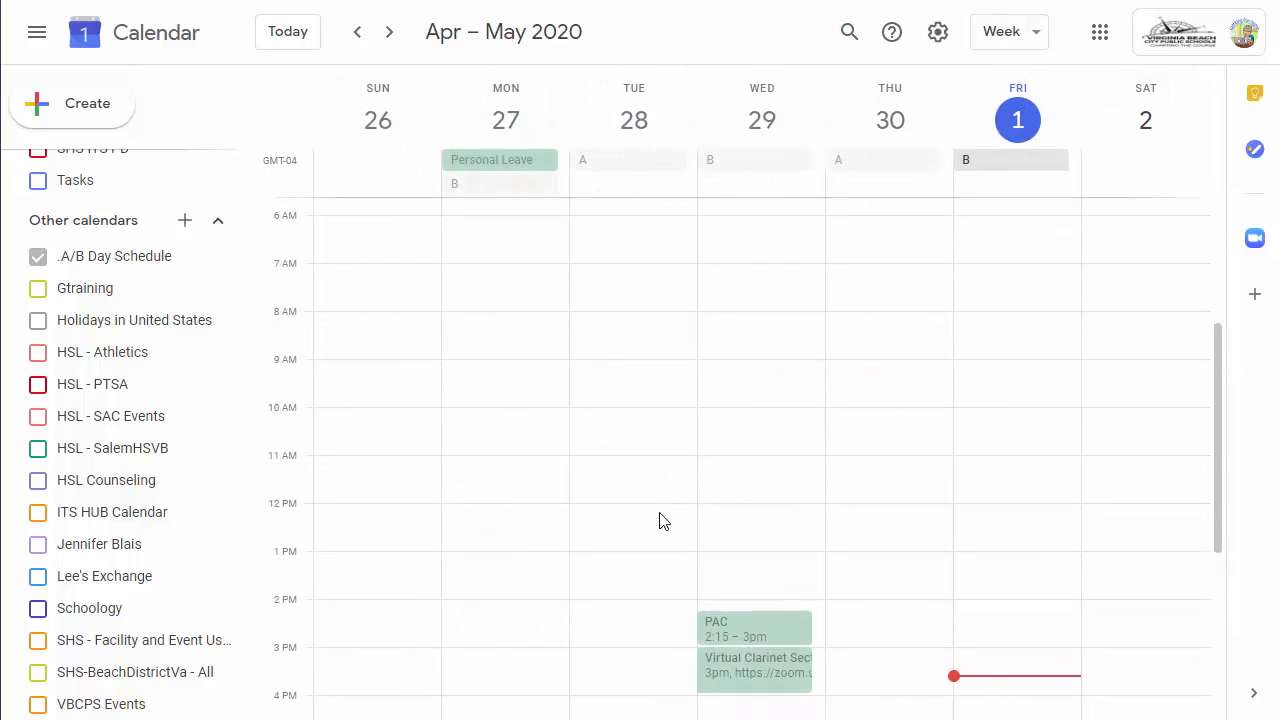
Step: Start a new event titled "Demo Event" on Thursday, April 30, from 12:00pm to 1:00pm
{"action": "scroll", "coordinate": [650, 510], "scroll_direction": "down", "scroll_amount": 1}
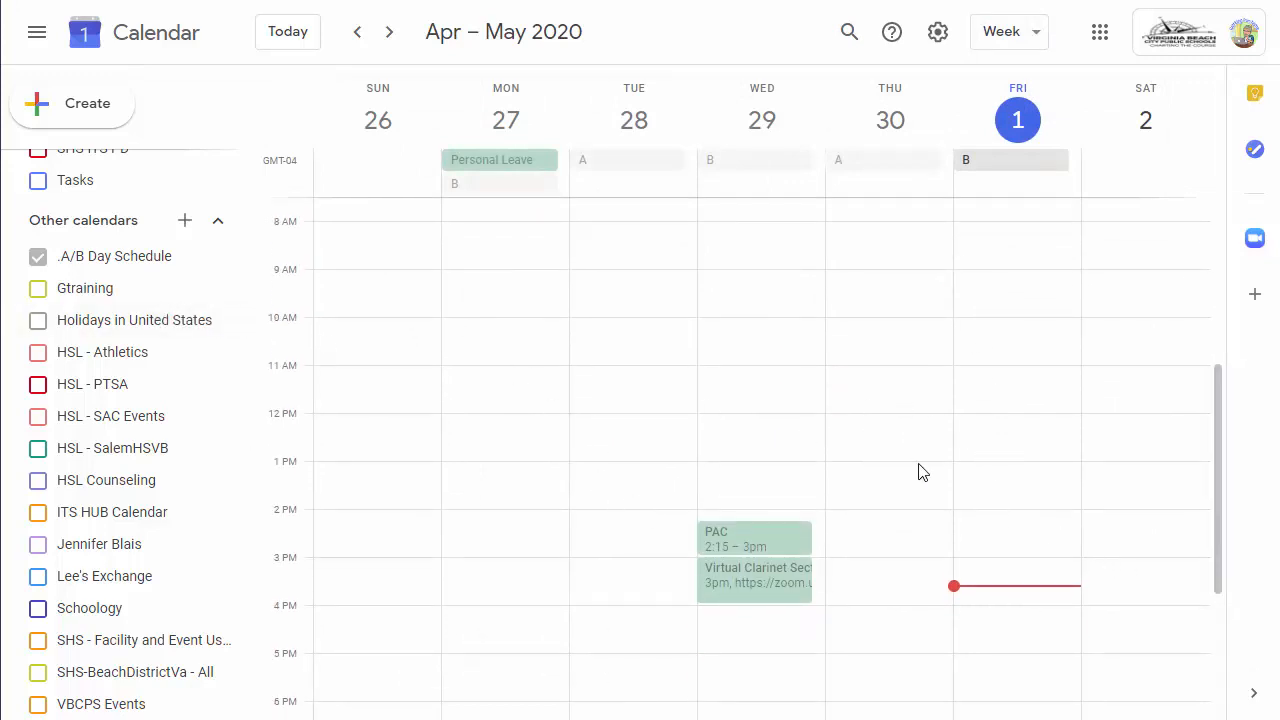
{"action": "left_click", "coordinate": [863, 426]}
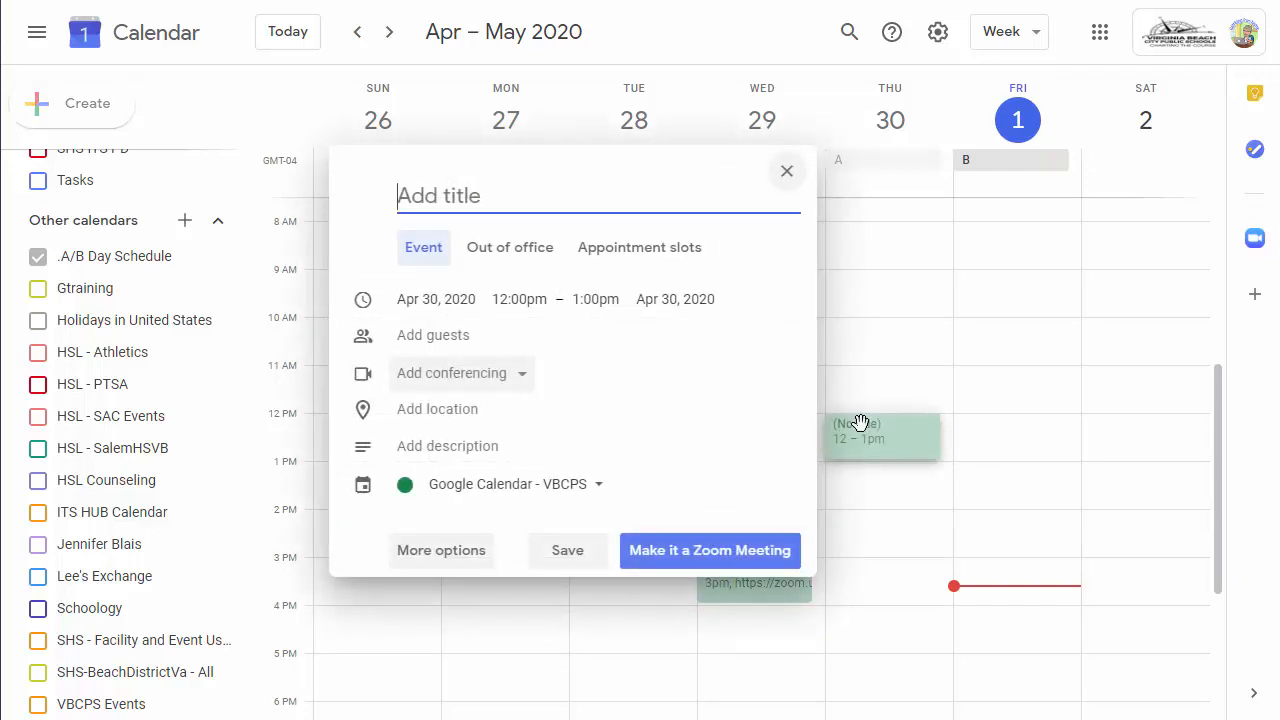
{"action": "type", "text": "Demo "}
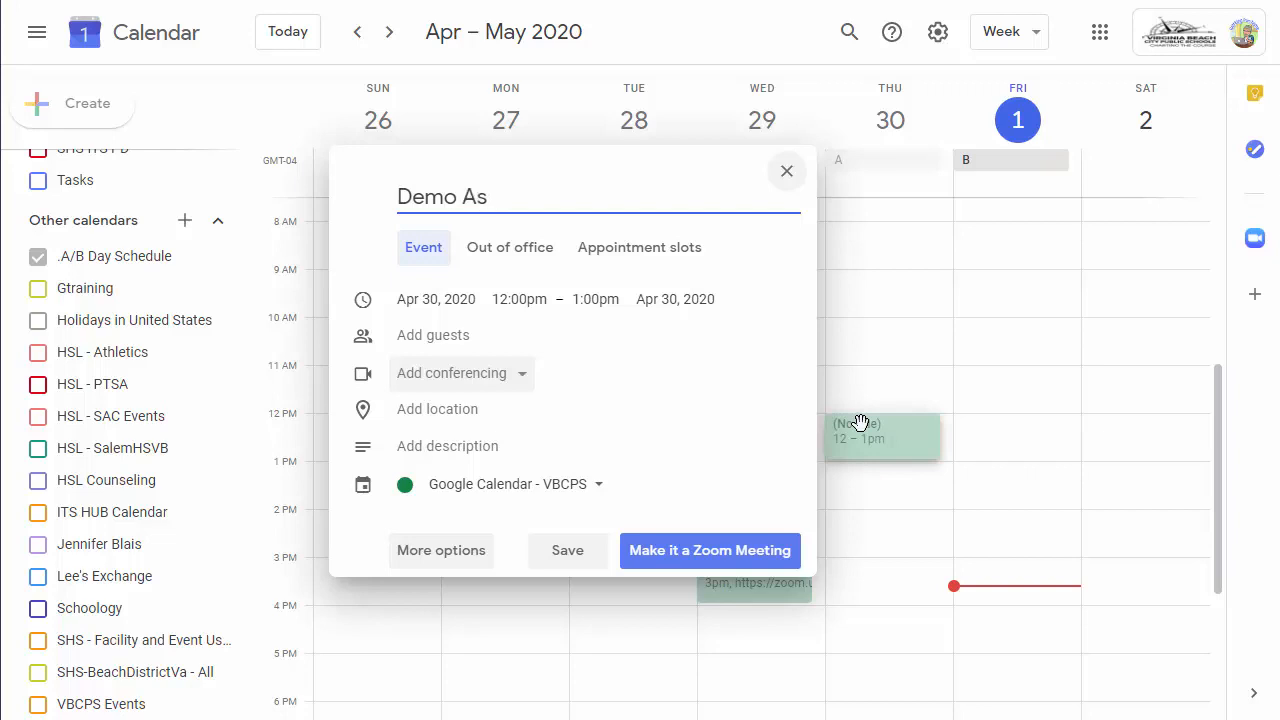
{"action": "type", "text": "Event"}
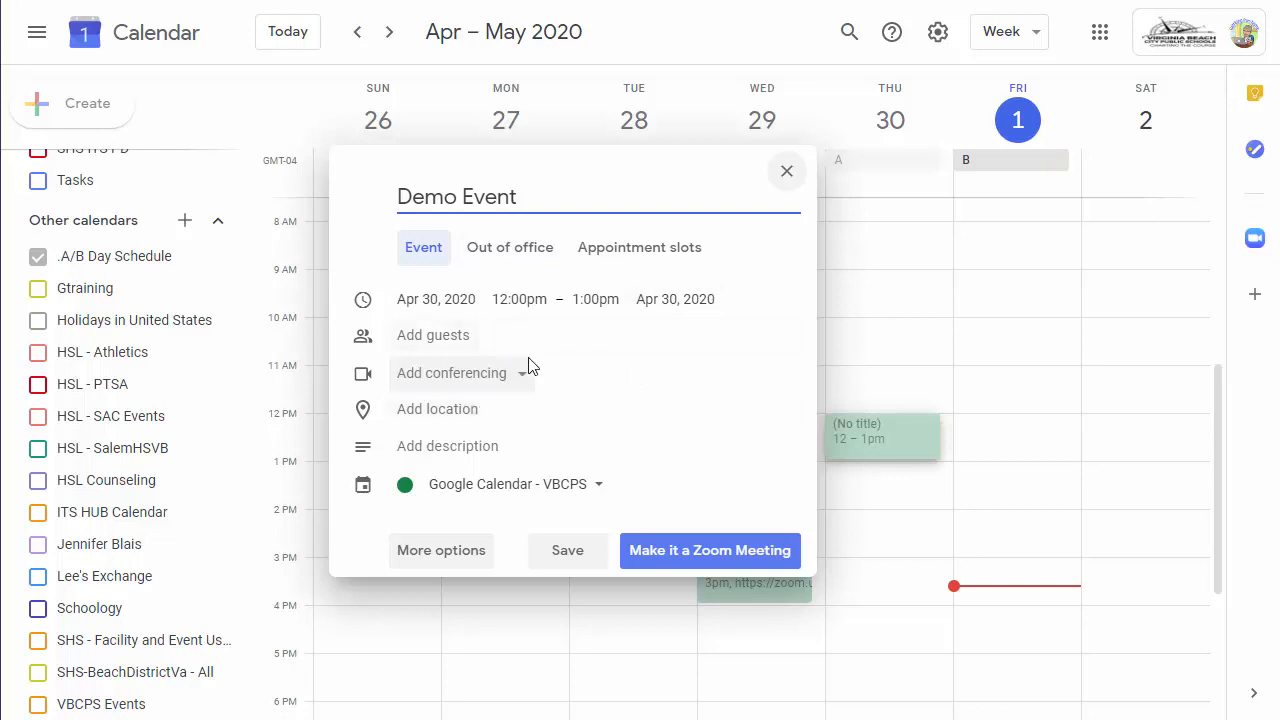
{"action": "left_click", "coordinate": [472, 338]}
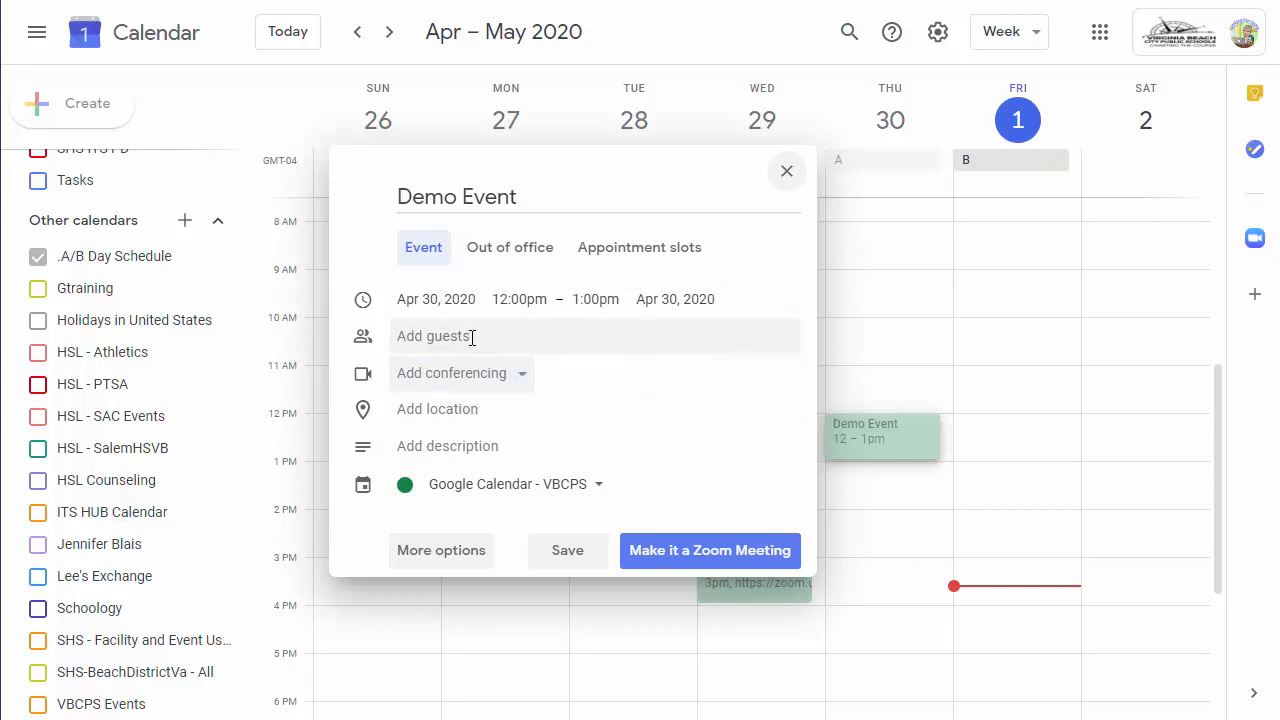
{"action": "left_click", "coordinate": [521, 379]}
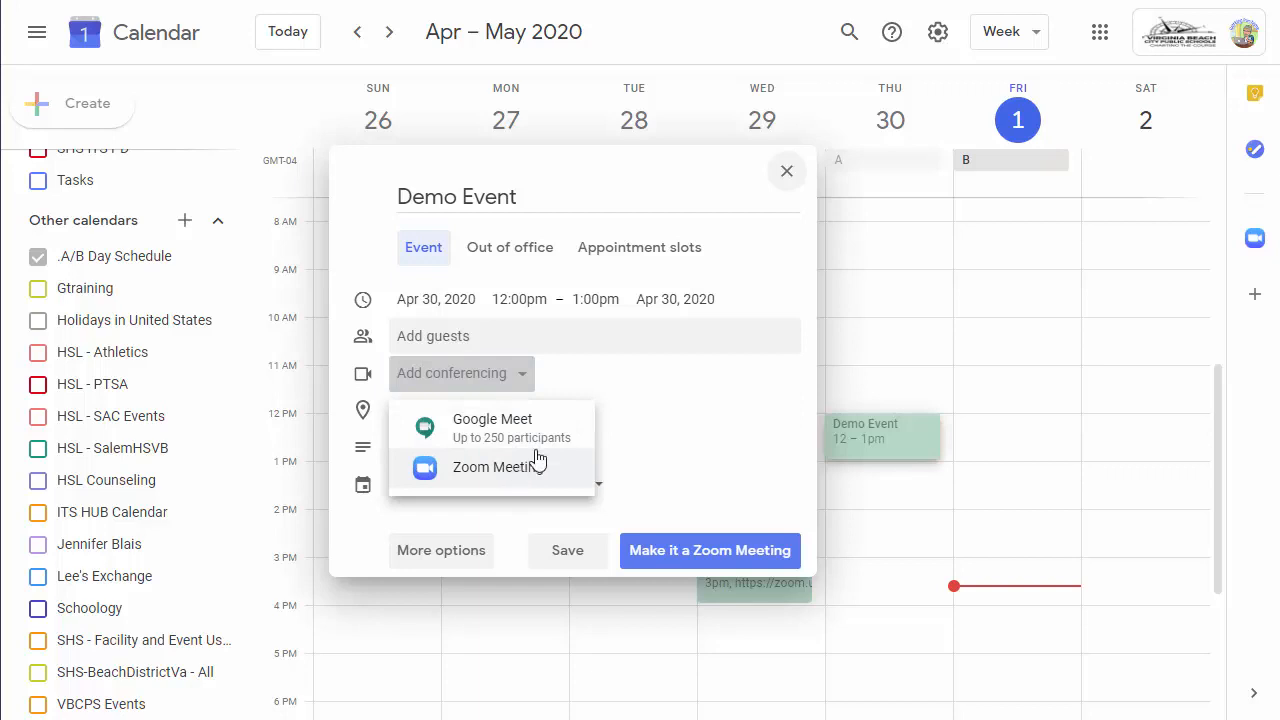
{"action": "left_click", "coordinate": [612, 380]}
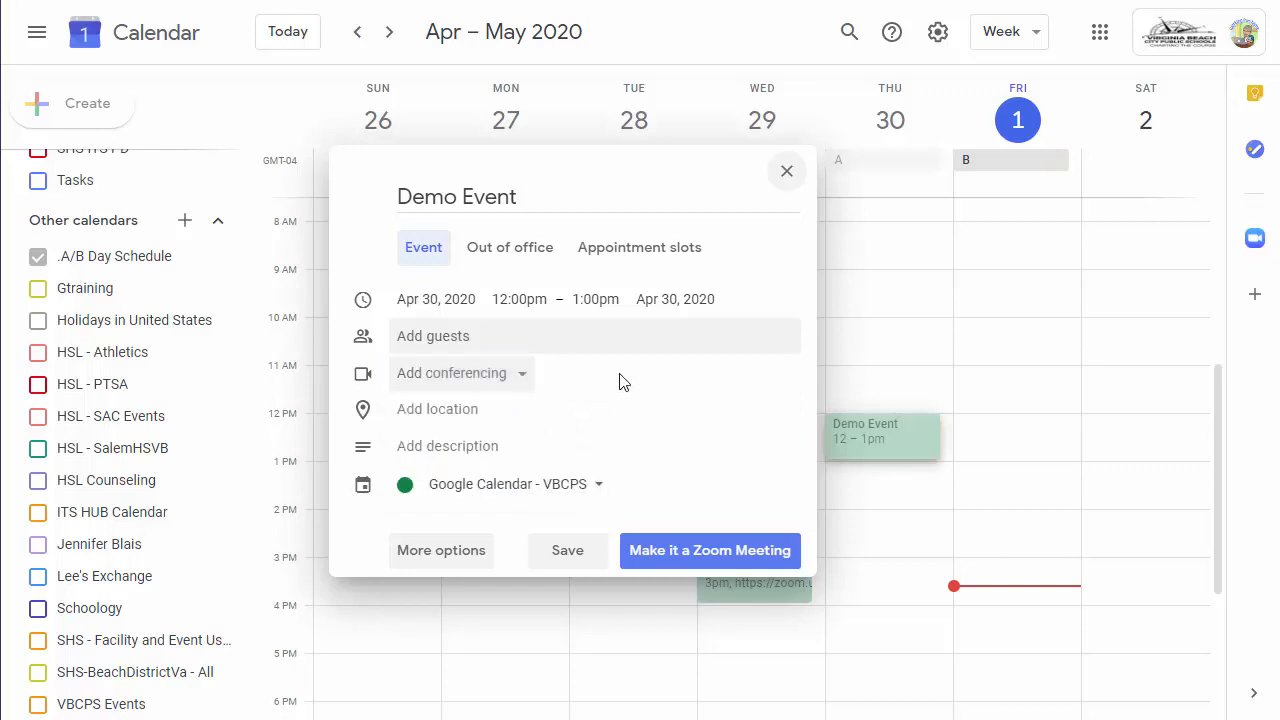
Step: Search for the new event's location with the text "Virginia Beach Conven"
{"action": "left_click", "coordinate": [440, 412]}
{"action": "left_click", "coordinate": [472, 428]}
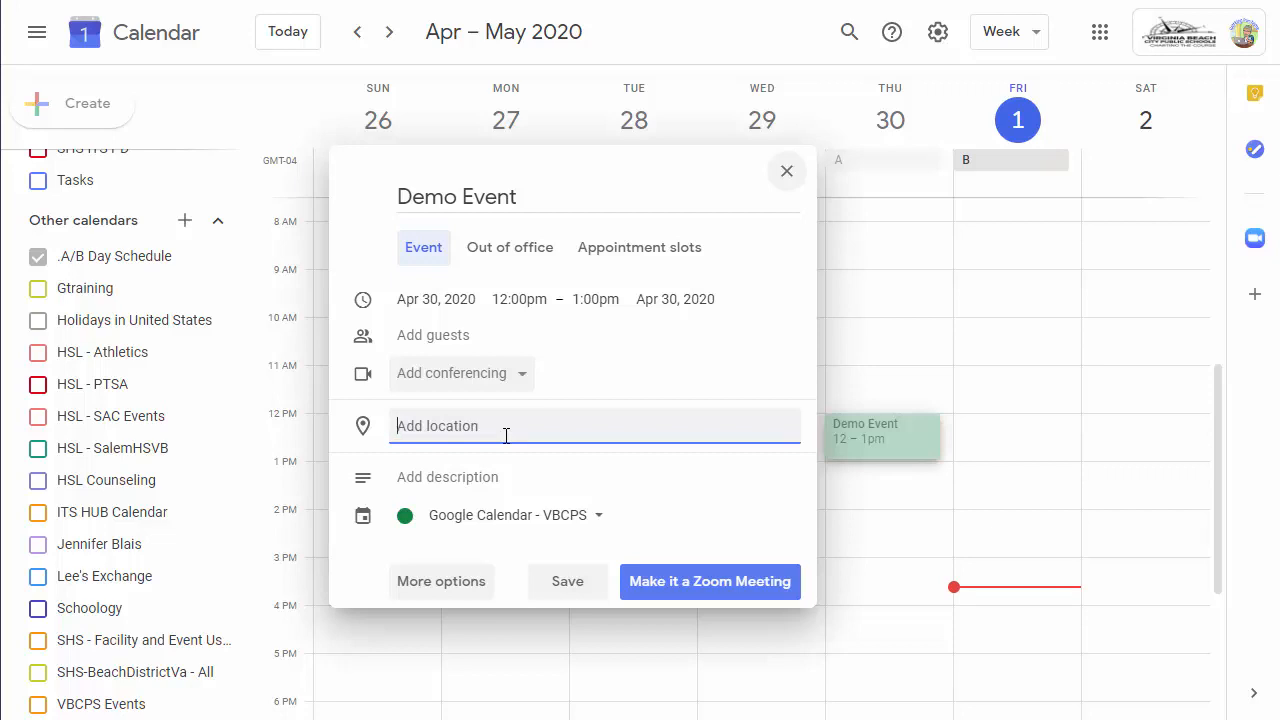
{"action": "type", "text": "Virginia Beaa"}
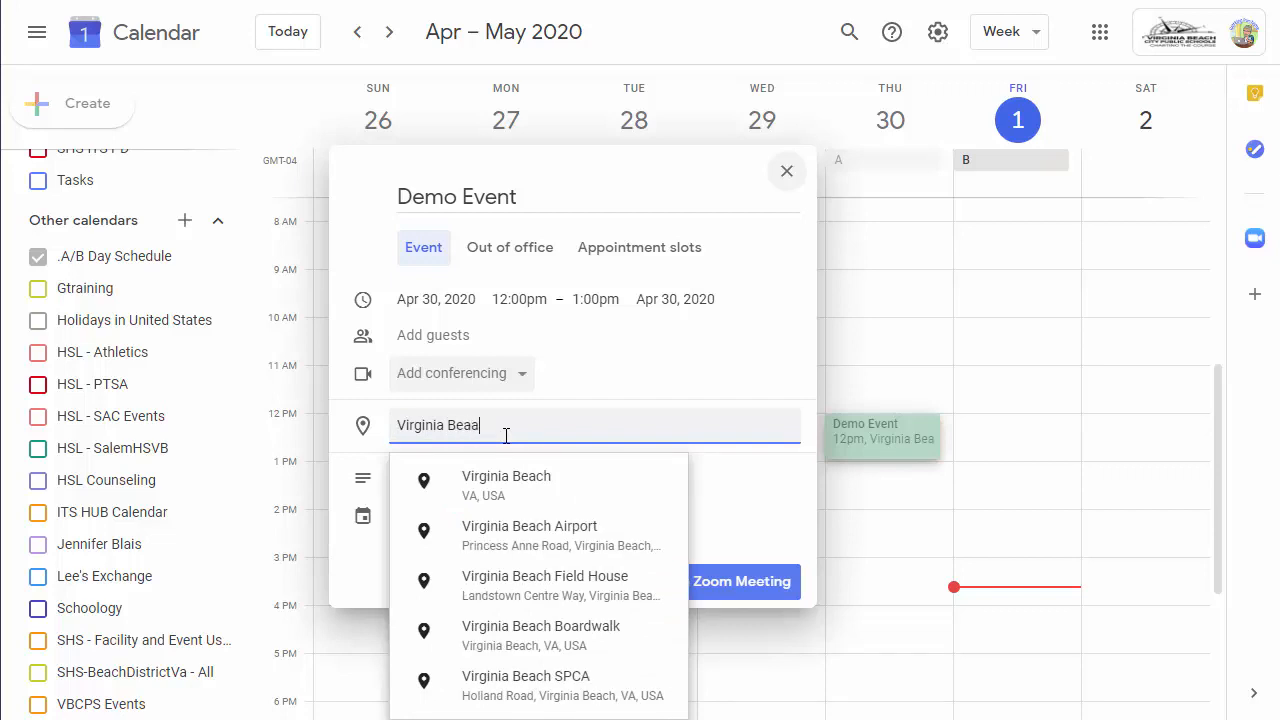
{"action": "key", "text": "BackSpace"}
{"action": "type", "text": "ch Conven"}
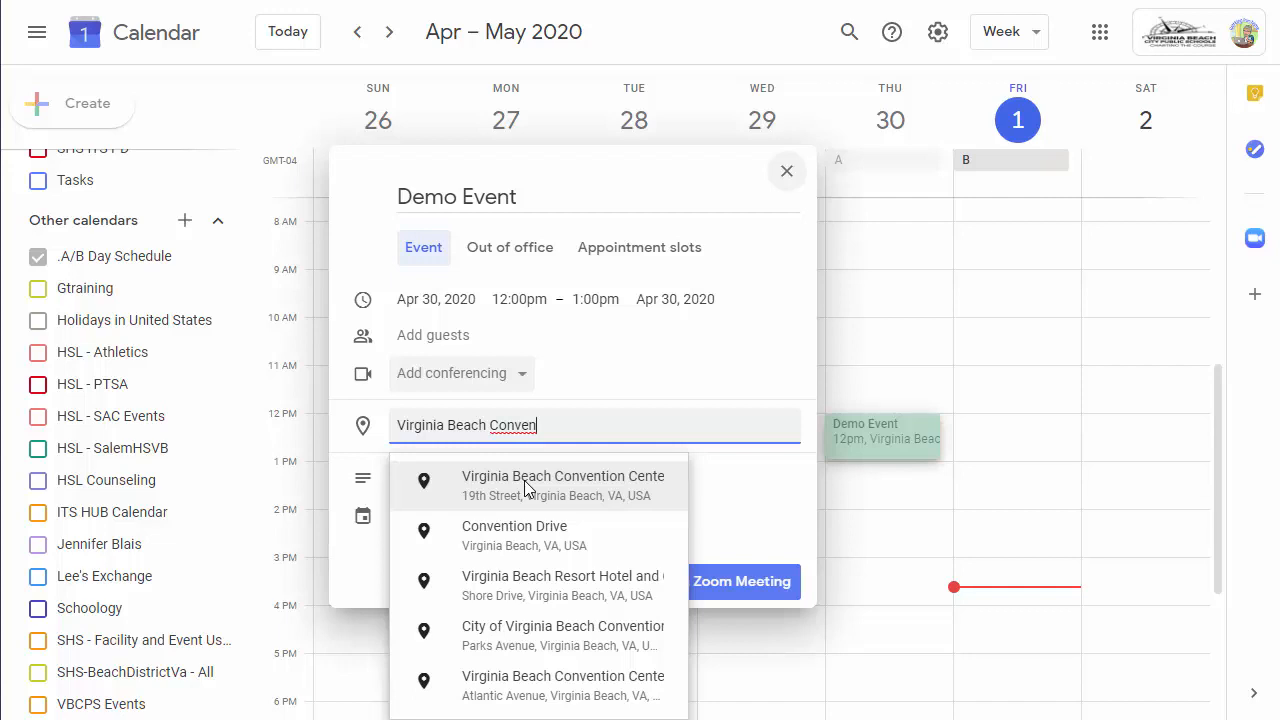
Step: Clear the location text from the new event
{"action": "key", "text": "BackSpace"}
{"action": "key", "text": "BackSpace"}
{"action": "key", "text": "BackSpace"}
{"action": "key", "text": "BackSpace"}
{"action": "key", "text": "BackSpace"}
{"action": "key", "text": "BackSpace"}
{"action": "key", "text": "BackSpace"}
{"action": "key", "text": "BackSpace"}
{"action": "key", "text": "BackSpace"}
{"action": "key", "text": "BackSpace"}
{"action": "key", "text": "BackSpace"}
{"action": "key", "text": "BackSpace"}
{"action": "key", "text": "BackSpace"}
{"action": "key", "text": "BackSpace"}
{"action": "key", "text": "BackSpace"}
{"action": "key", "text": "BackSpace"}
{"action": "key", "text": "BackSpace"}
{"action": "key", "text": "BackSpace"}
{"action": "key", "text": "BackSpace"}
{"action": "key", "text": "BackSpace"}
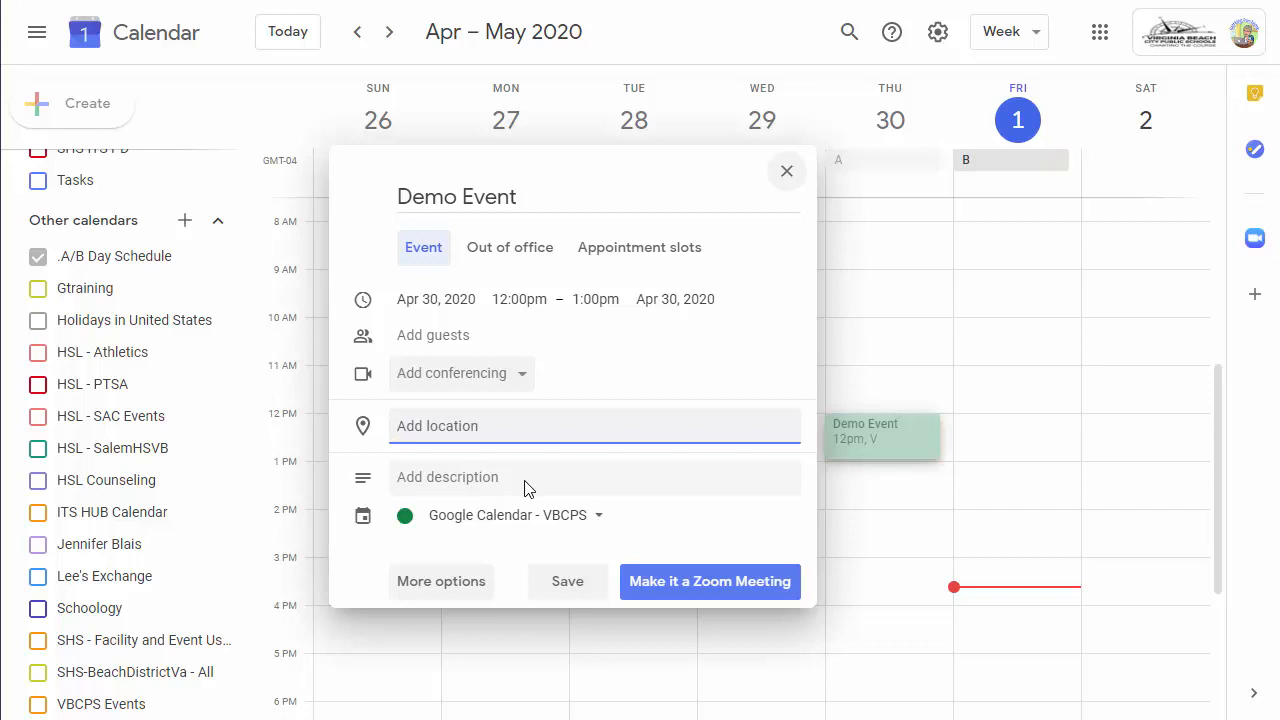
Step: Assign the new Demo Event to the SHS-ITS PD calendar
{"action": "left_click", "coordinate": [527, 488]}
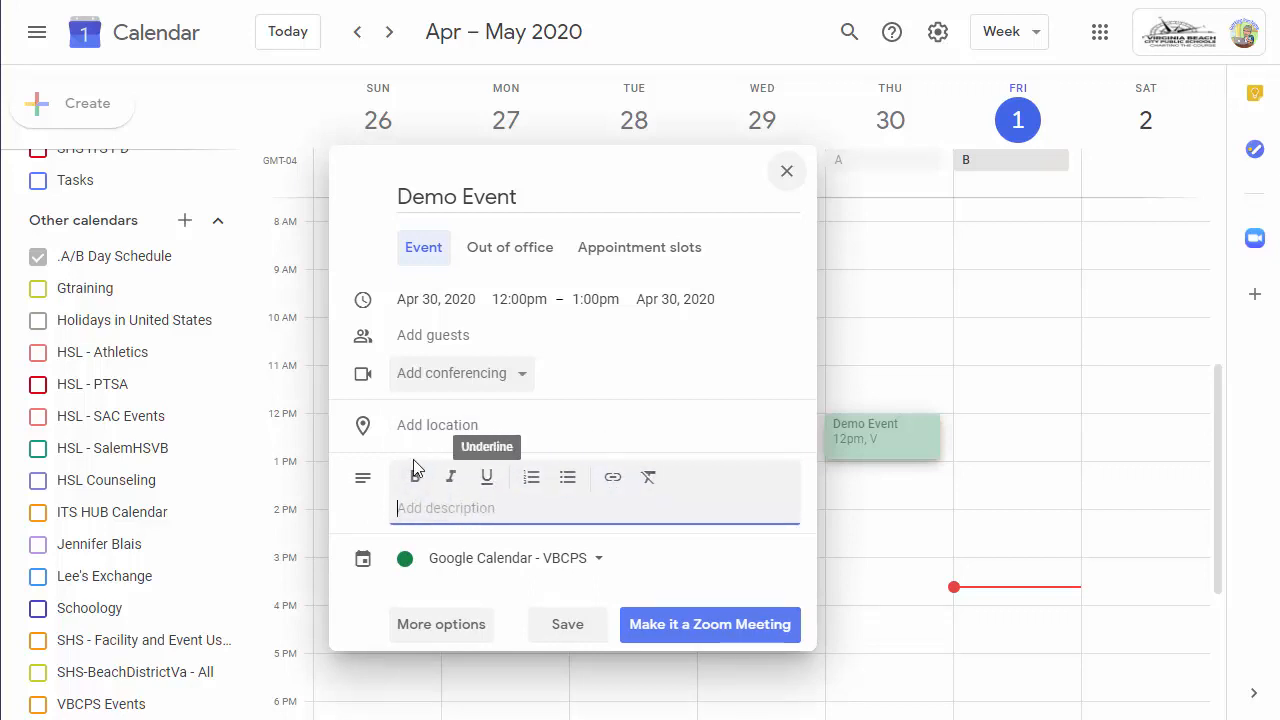
{"action": "left_click", "coordinate": [738, 389]}
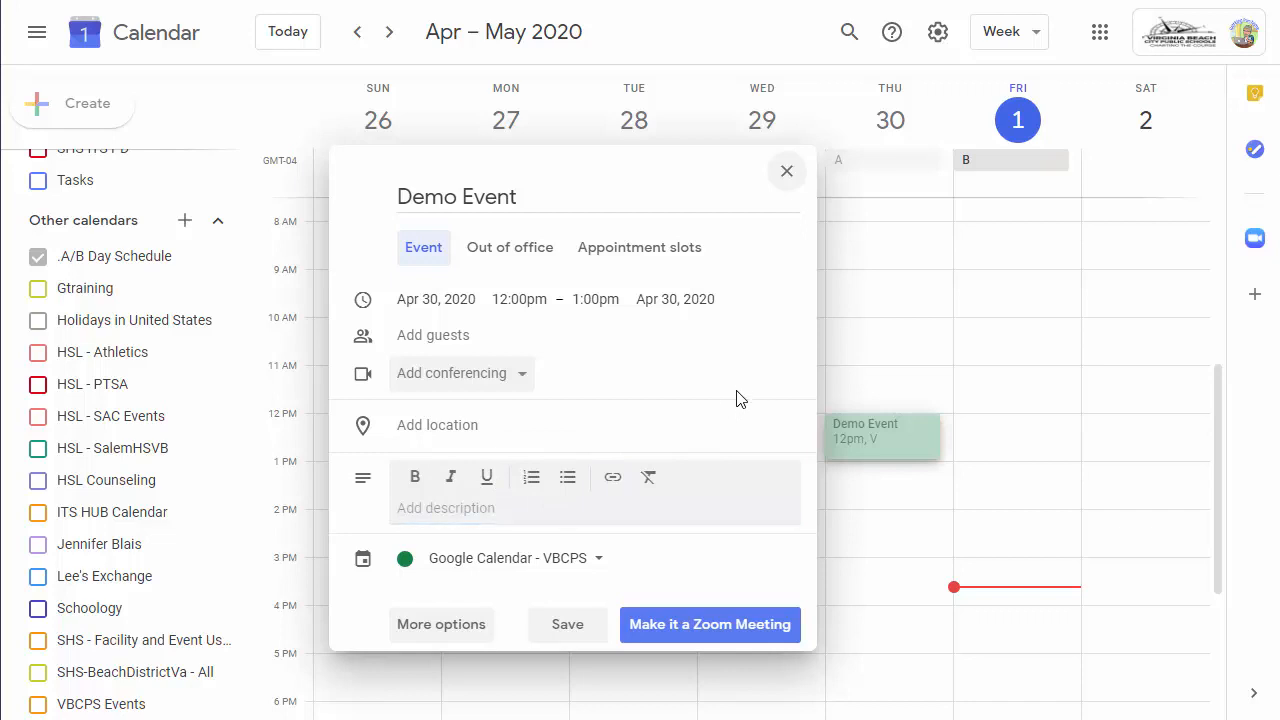
{"action": "left_click", "coordinate": [600, 560]}
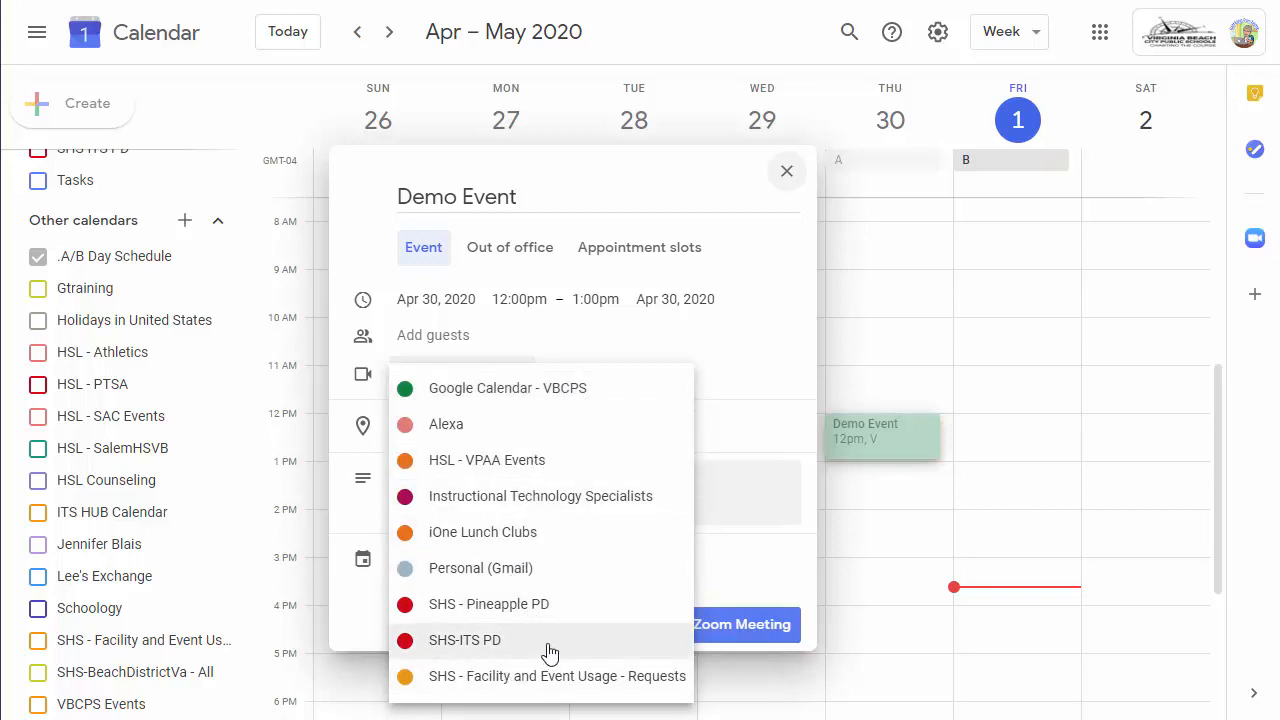
{"action": "left_click", "coordinate": [476, 645]}
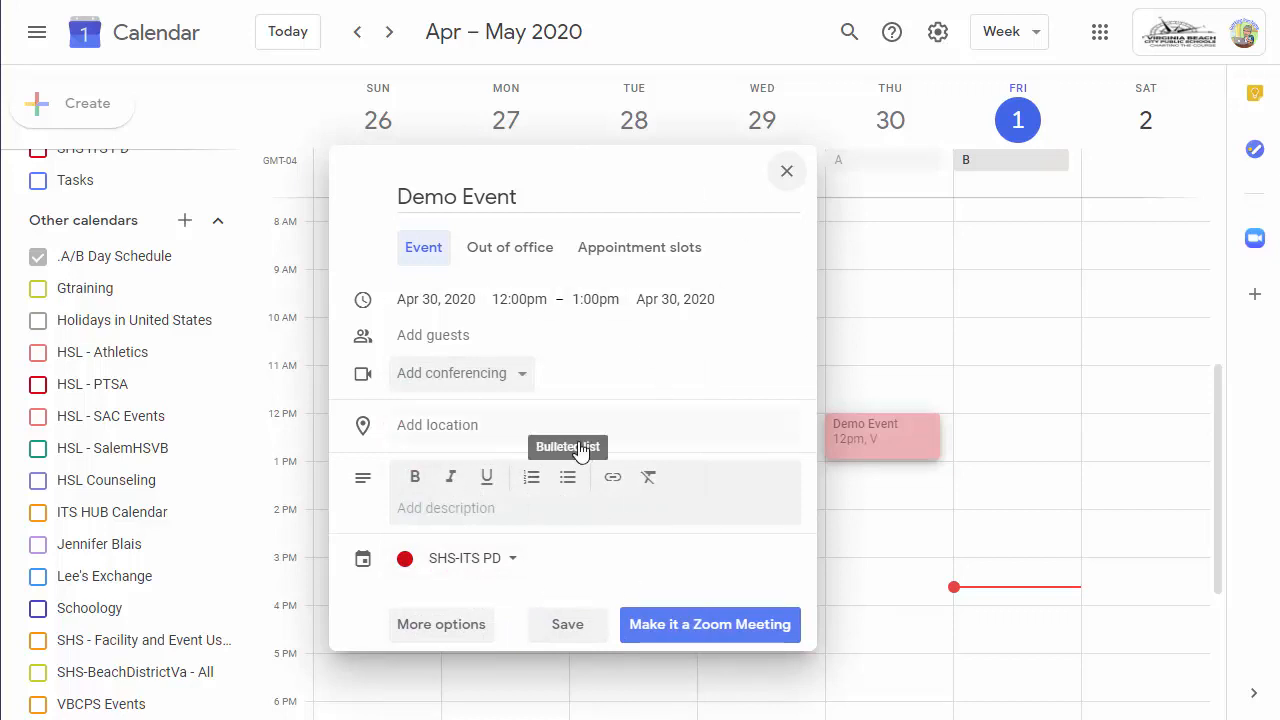
Step: Open the Demo Event's full details, make it an all-day event without repetition and save it
{"action": "left_click", "coordinate": [460, 628]}
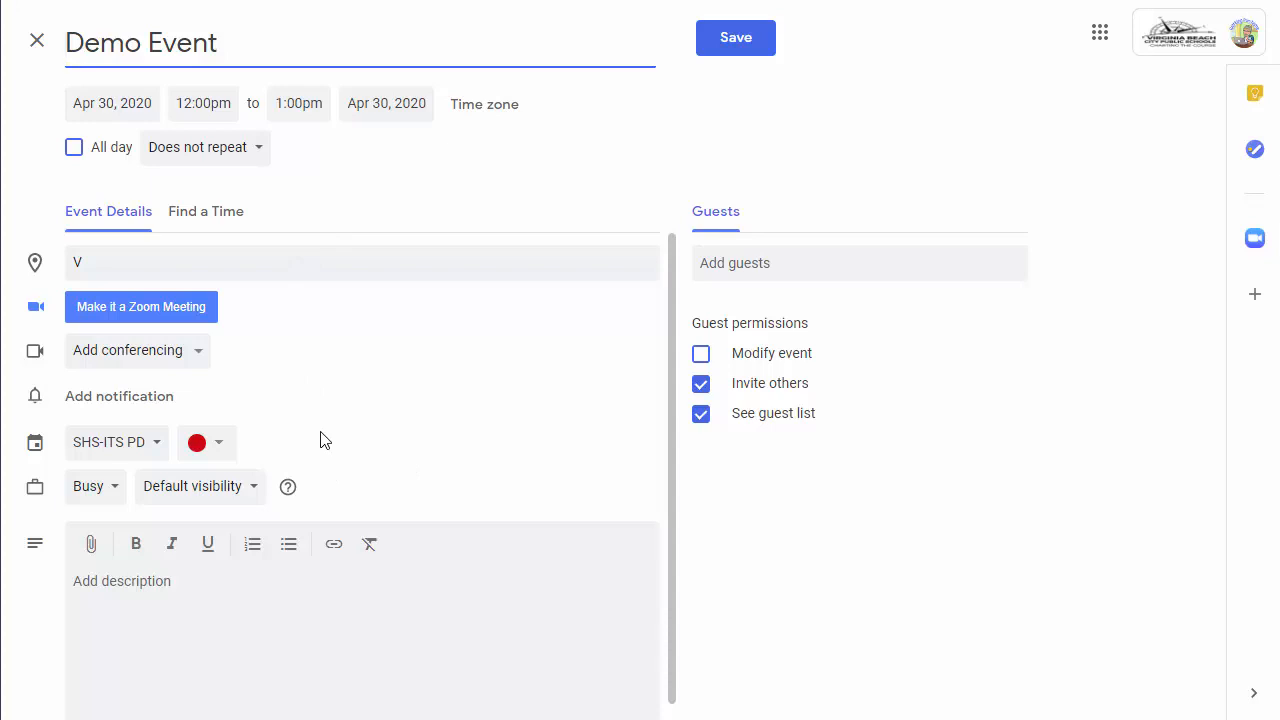
{"action": "left_click", "coordinate": [252, 150]}
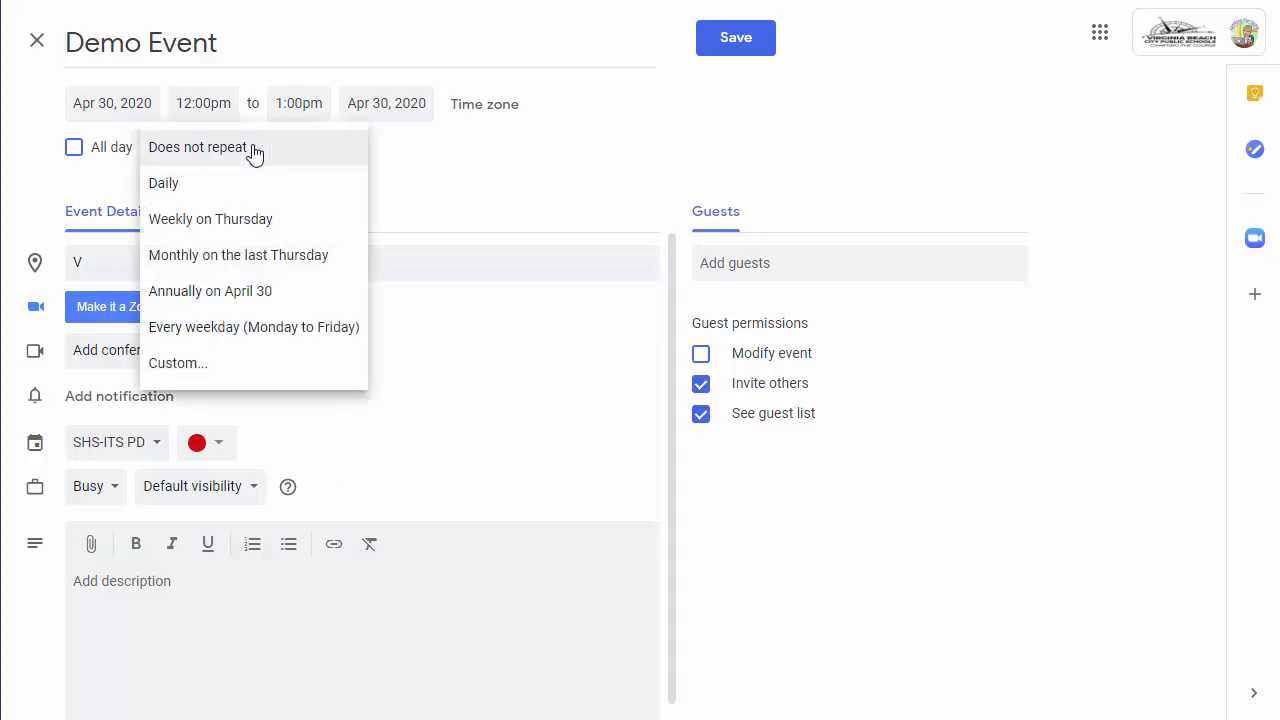
{"action": "left_click", "coordinate": [402, 185]}
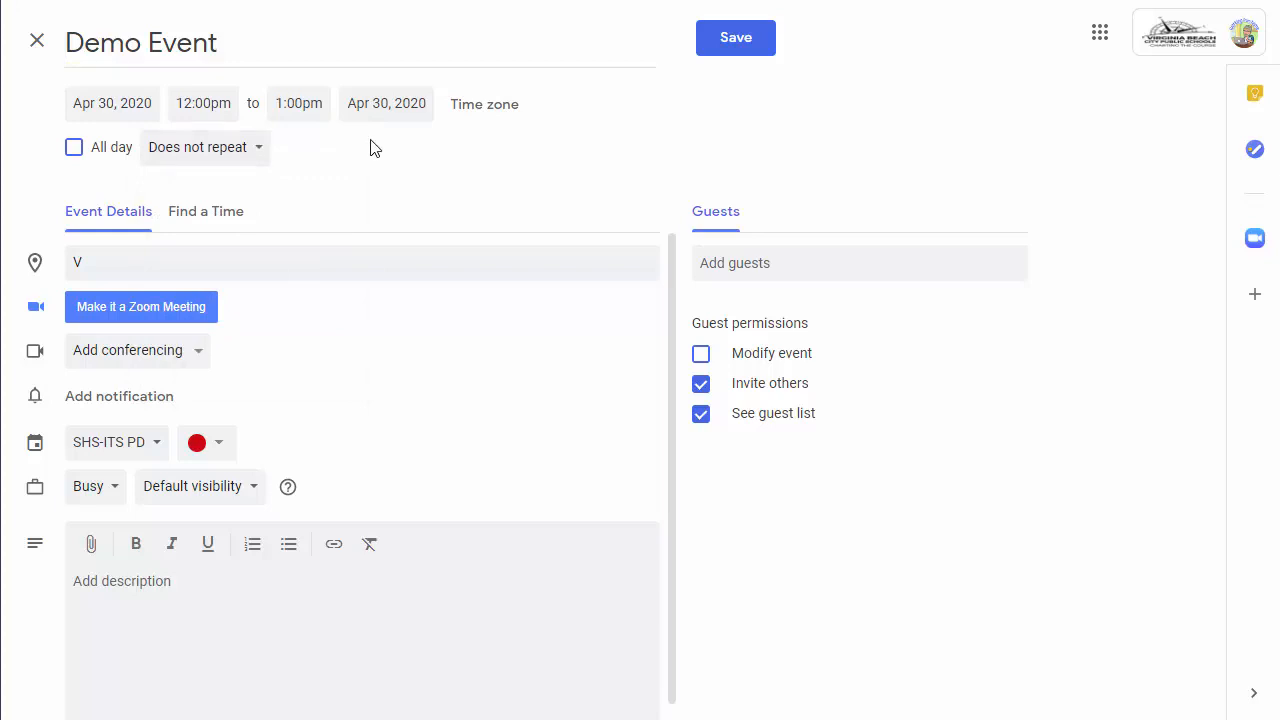
{"action": "left_click", "coordinate": [74, 150]}
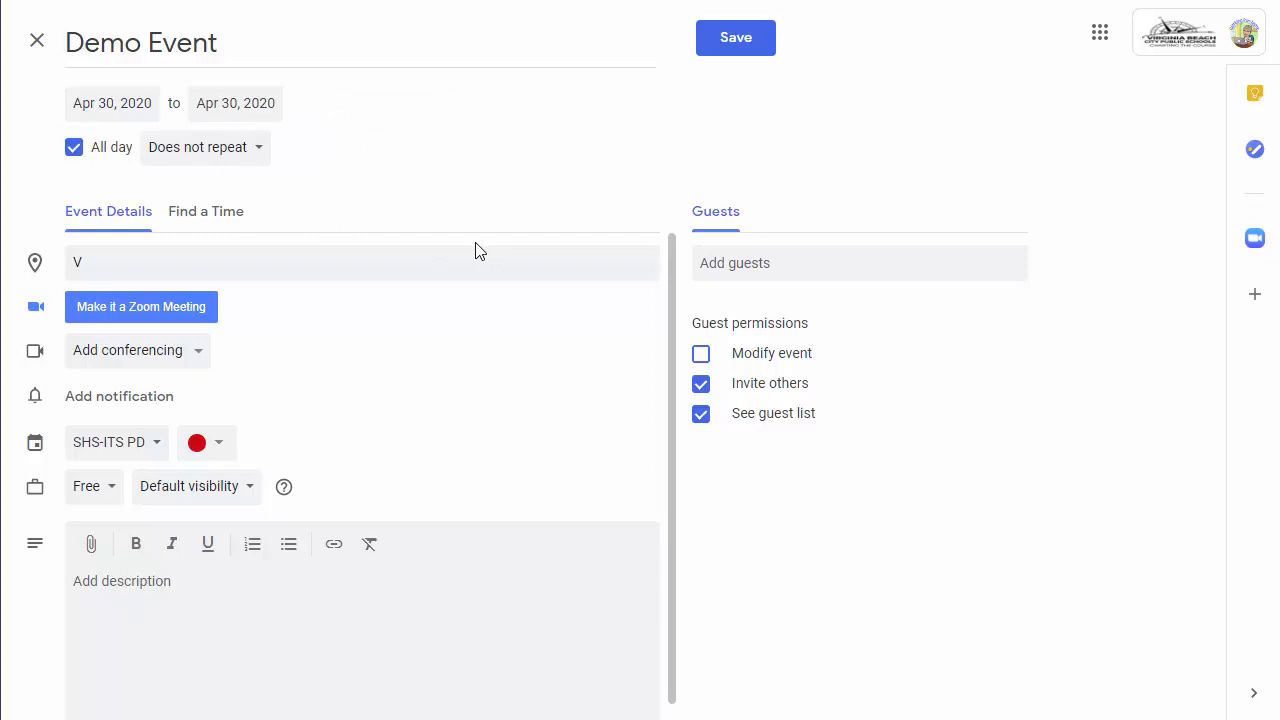
{"action": "scroll", "coordinate": [426, 432], "scroll_direction": "down", "scroll_amount": 1}
{"action": "scroll", "coordinate": [426, 432], "scroll_direction": "up", "scroll_amount": 1}
{"action": "left_click", "coordinate": [742, 50]}
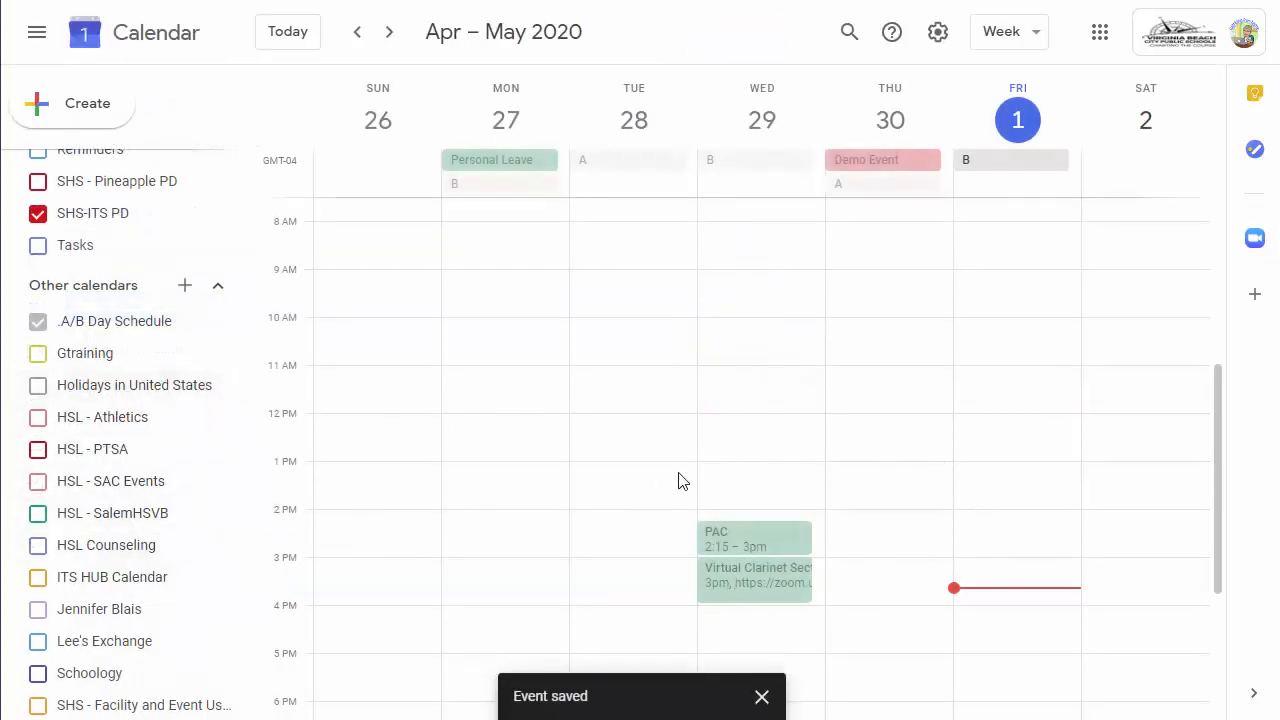
Step: Open the saved Demo Event's summary on April 30 and review its edit, delete, e-mail and copy options
{"action": "scroll", "coordinate": [651, 503], "scroll_direction": "up", "scroll_amount": 4}
{"action": "scroll", "coordinate": [651, 503], "scroll_direction": "down", "scroll_amount": 2}
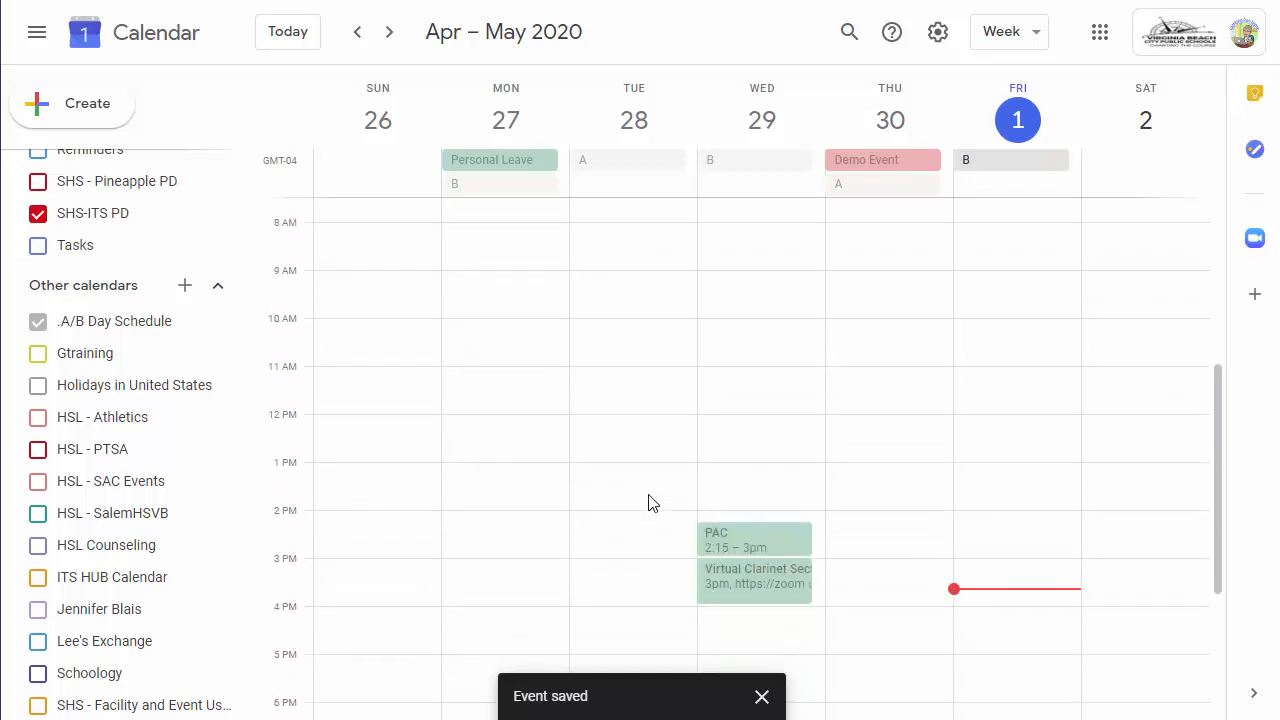
{"action": "left_click", "coordinate": [914, 171]}
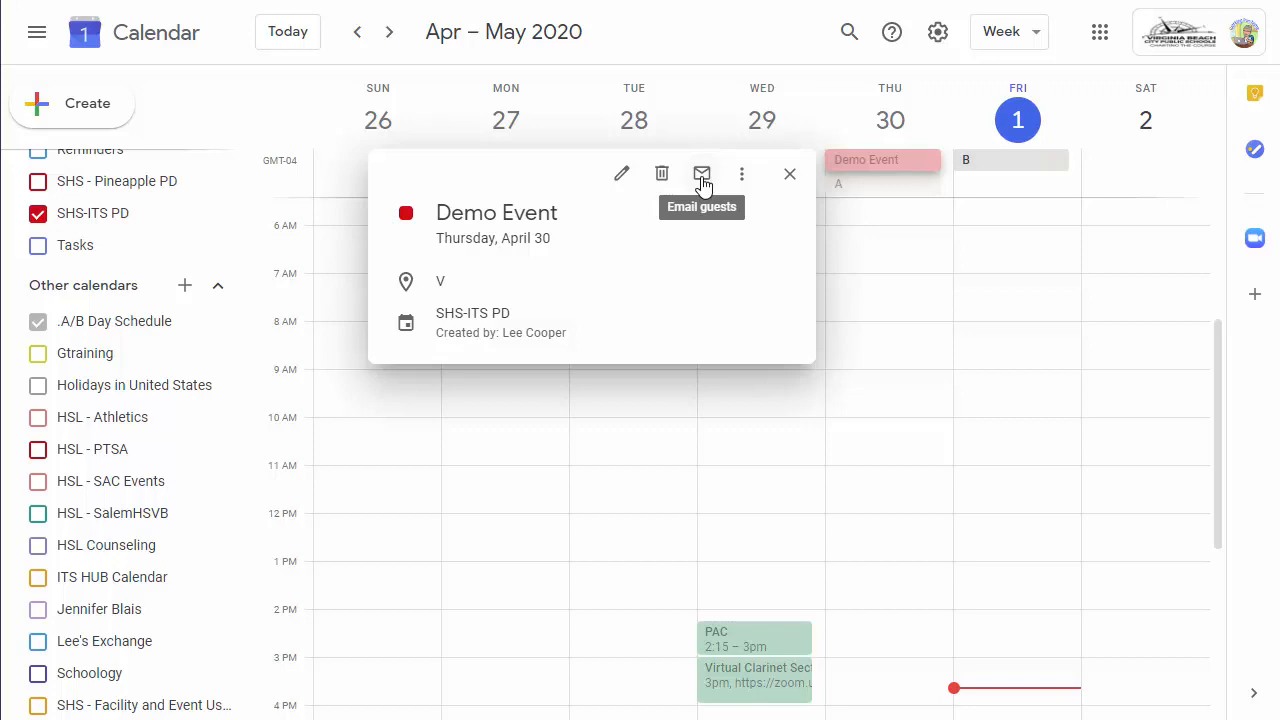
{"action": "left_click", "coordinate": [741, 176]}
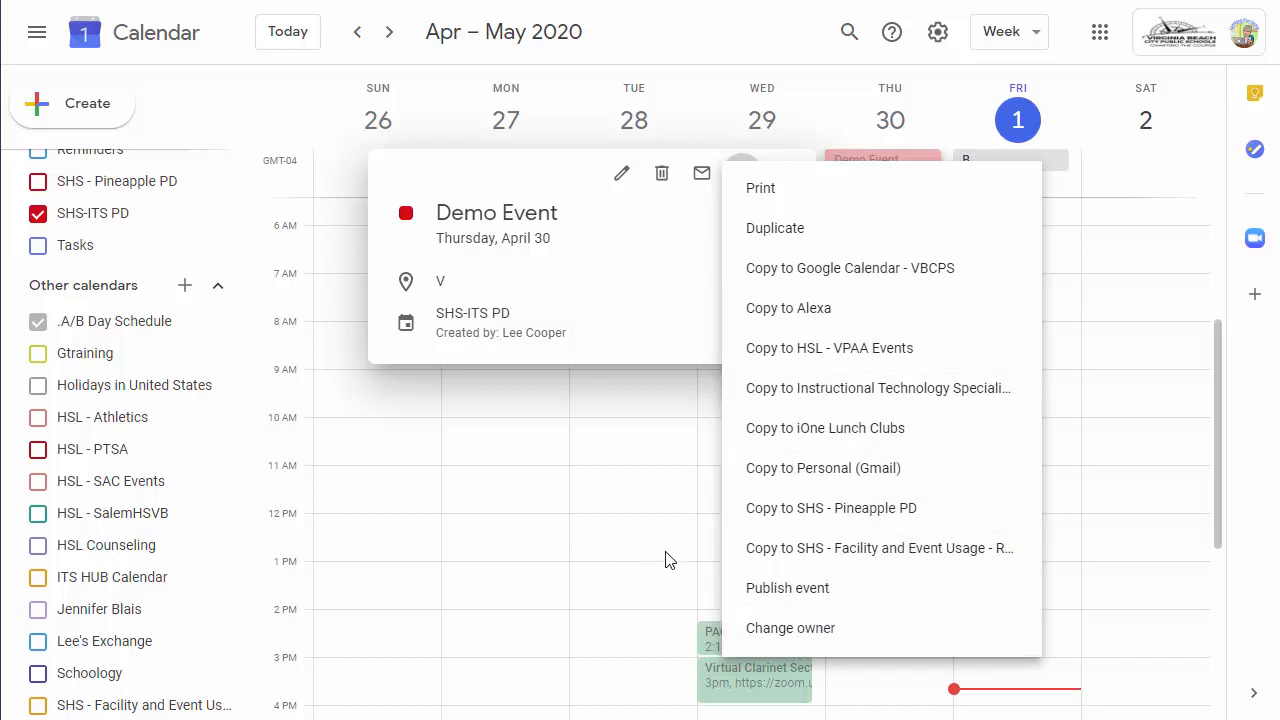
{"action": "left_click", "coordinate": [664, 514]}
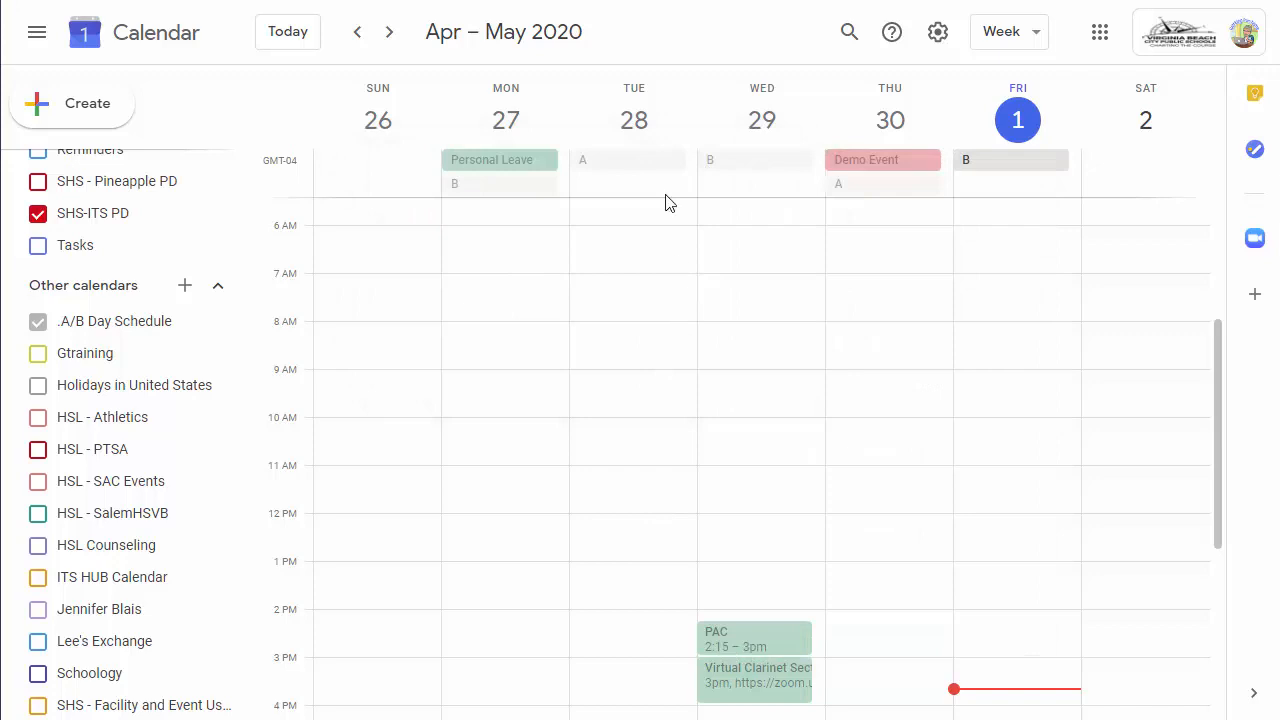
{"action": "left_click", "coordinate": [872, 172]}
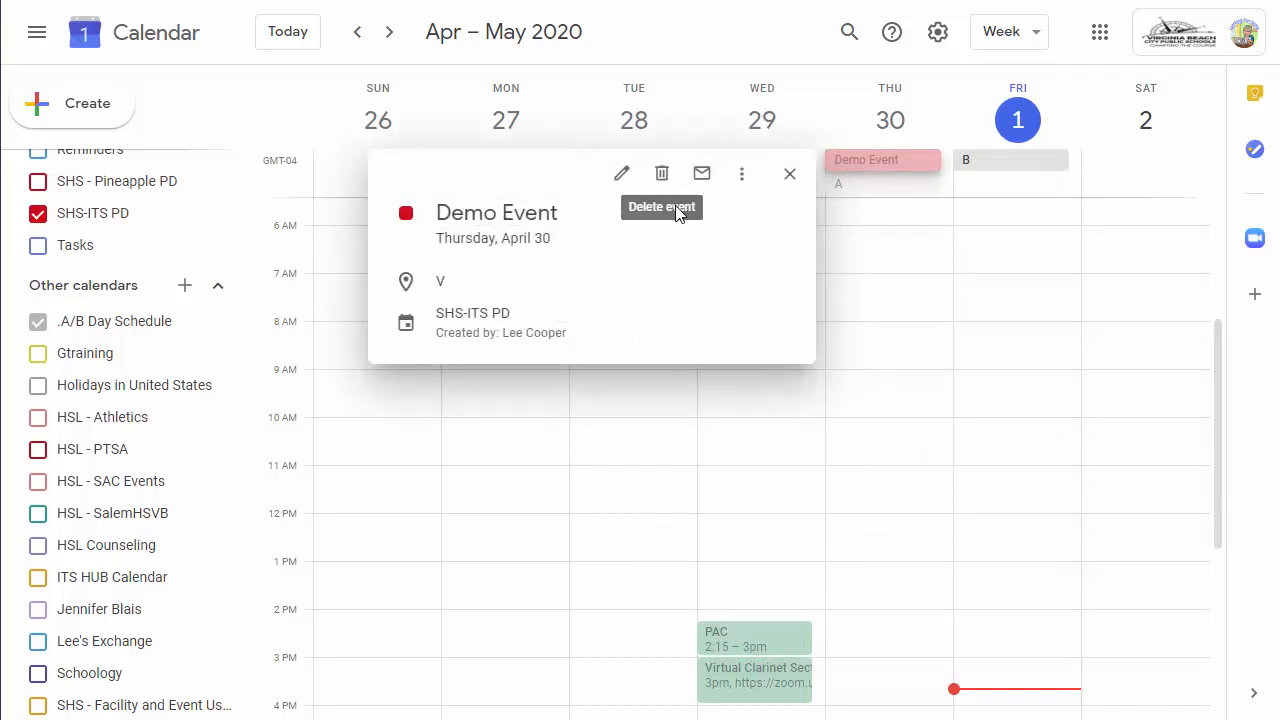
{"action": "left_click", "coordinate": [871, 343]}
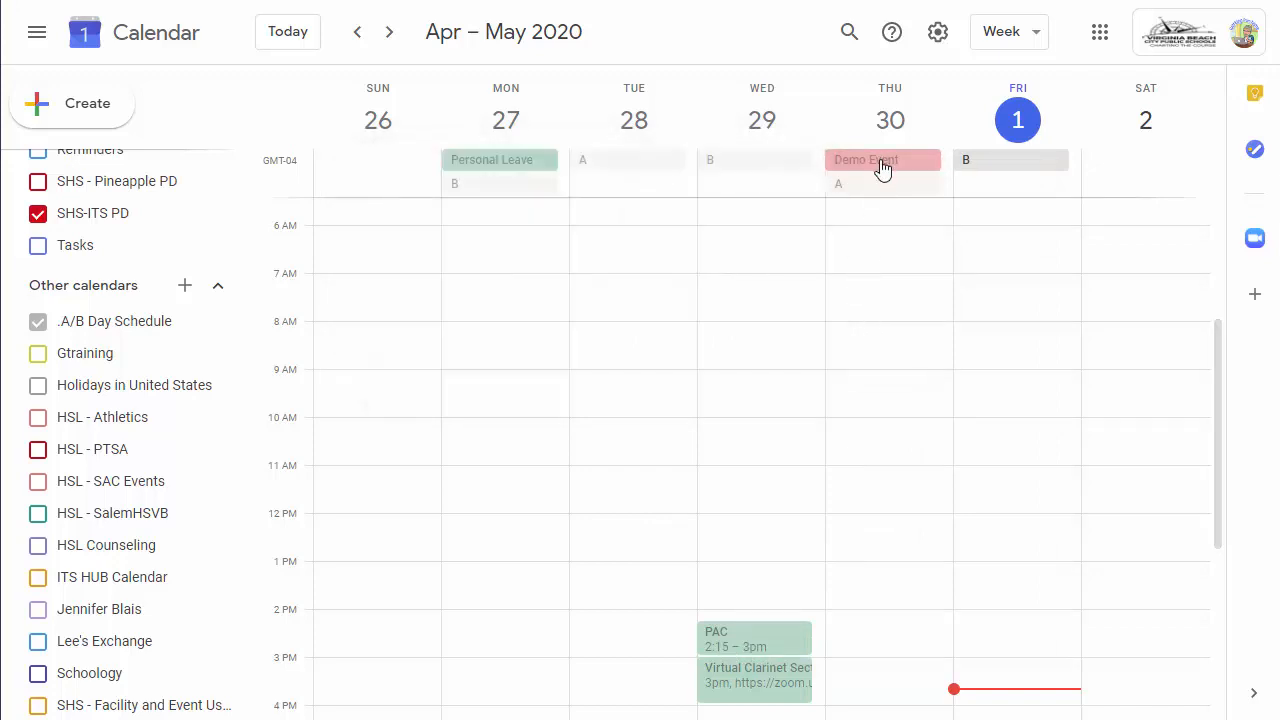
Step: Reopen the Demo Event's details, turn off its all-day setting and save the change
{"action": "double_click", "coordinate": [883, 166]}
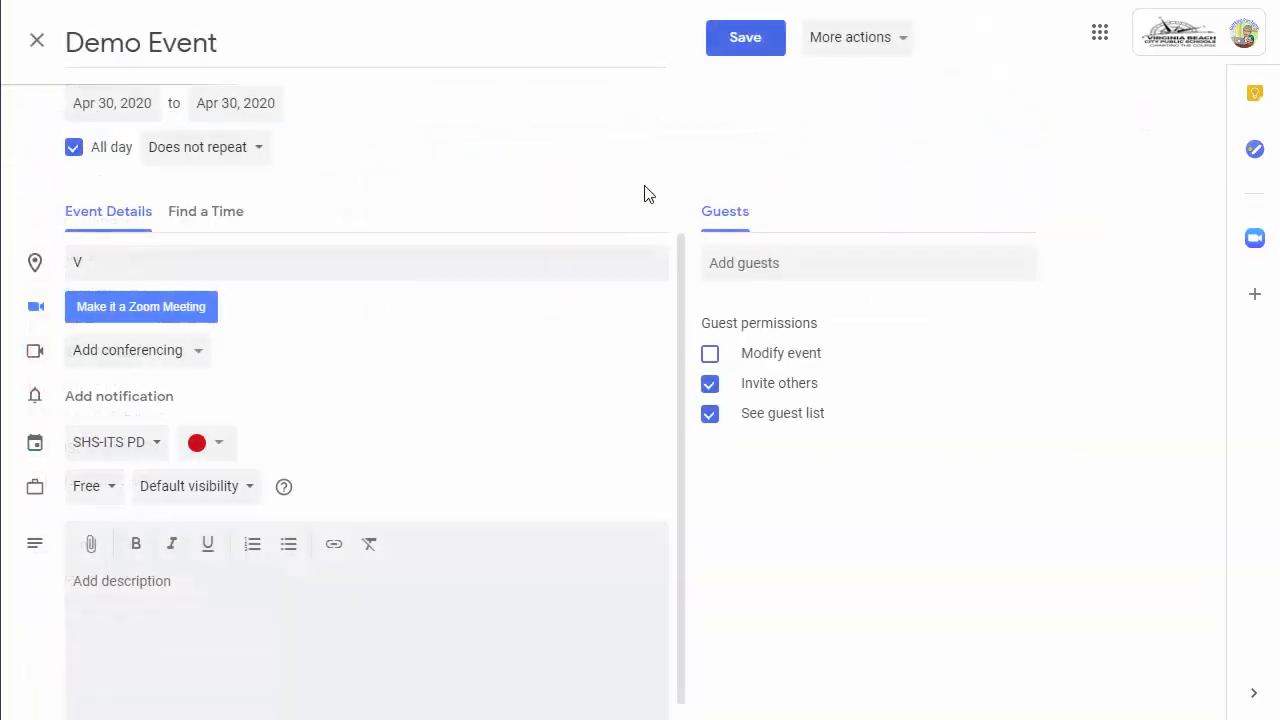
{"action": "left_click", "coordinate": [74, 148]}
{"action": "left_click", "coordinate": [701, 46]}
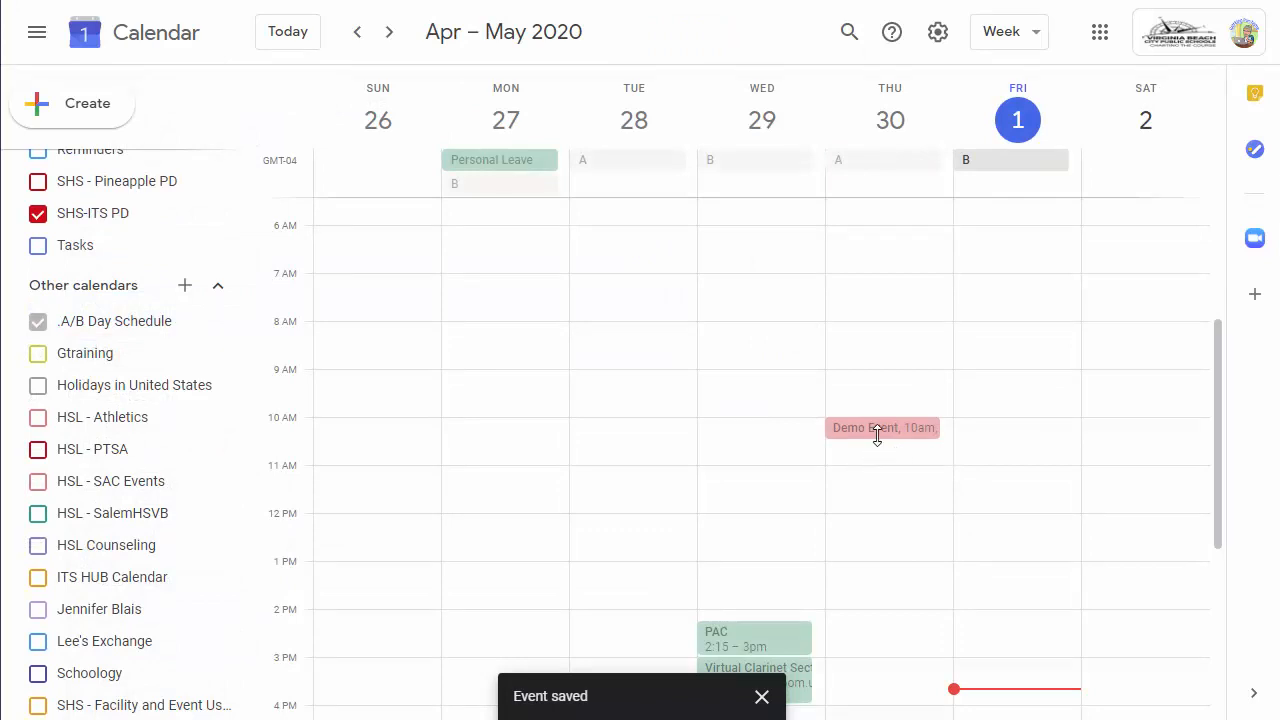
Step: Extend the Demo Event in the week grid to end at 12pm and move it to Friday, May 1
{"action": "left_click_drag", "start_coordinate": [875, 450], "coordinate": [879, 512]}
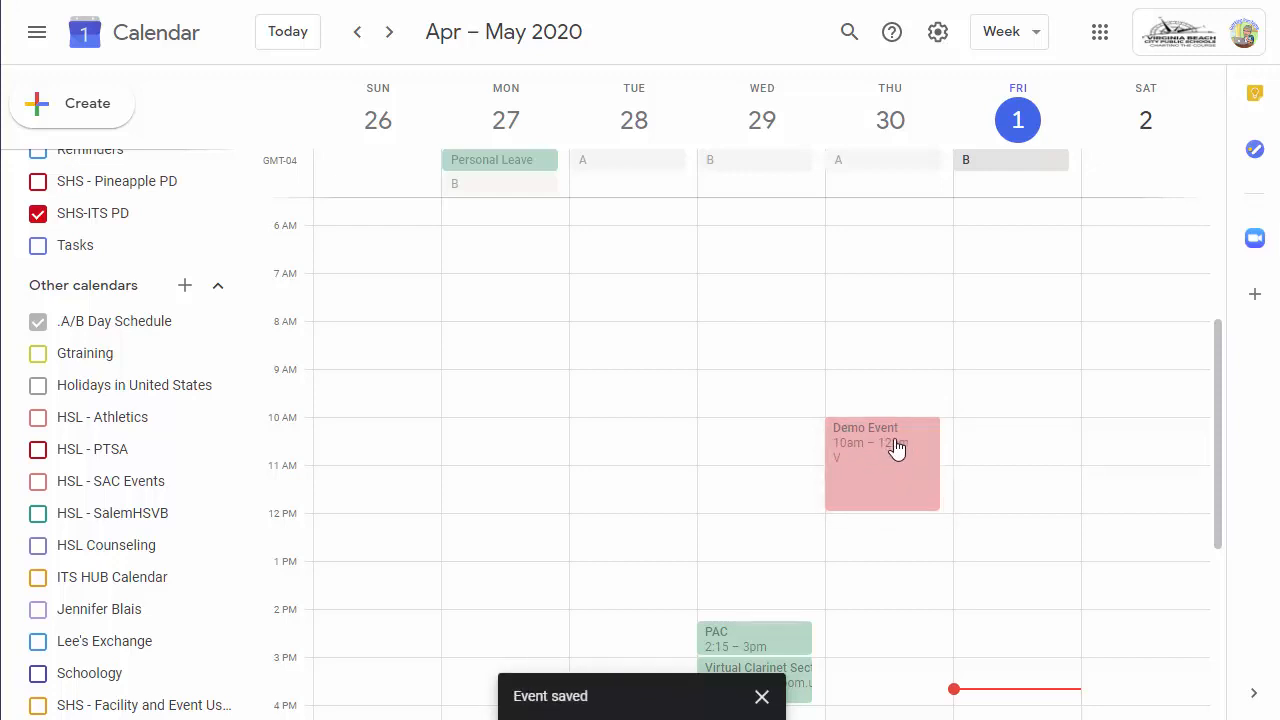
{"action": "left_click_drag", "start_coordinate": [900, 449], "coordinate": [1010, 440]}
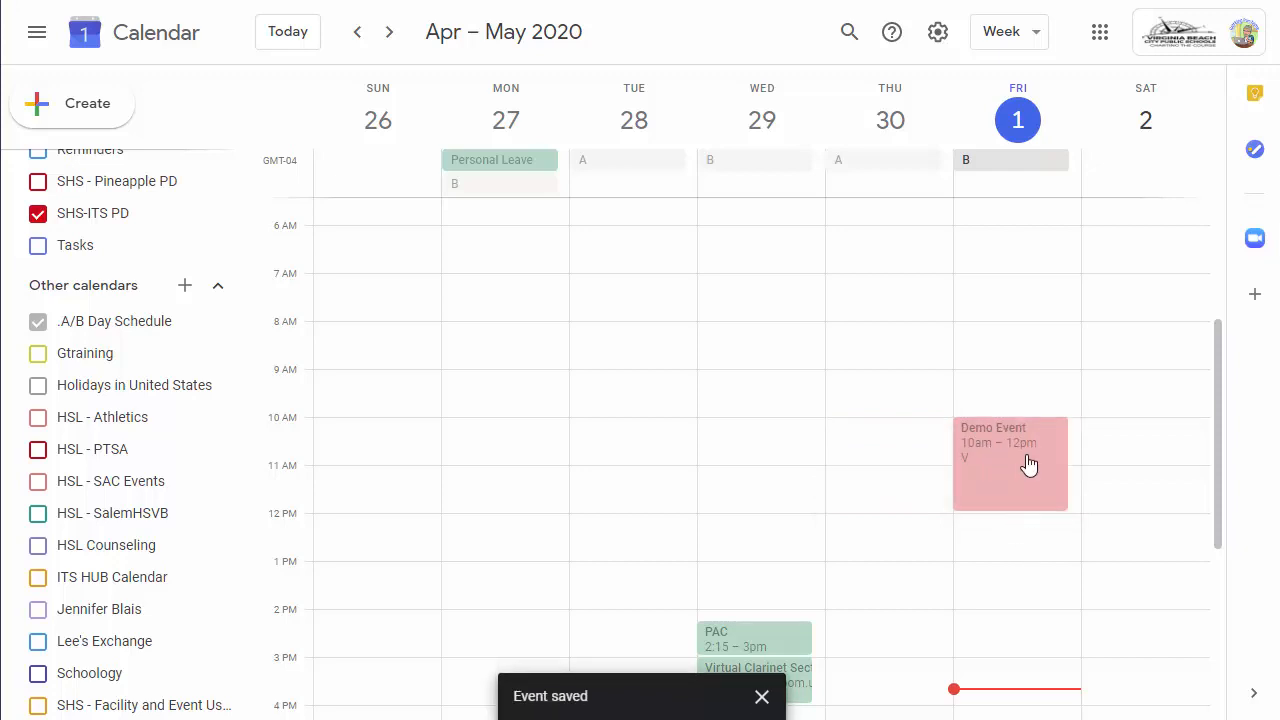